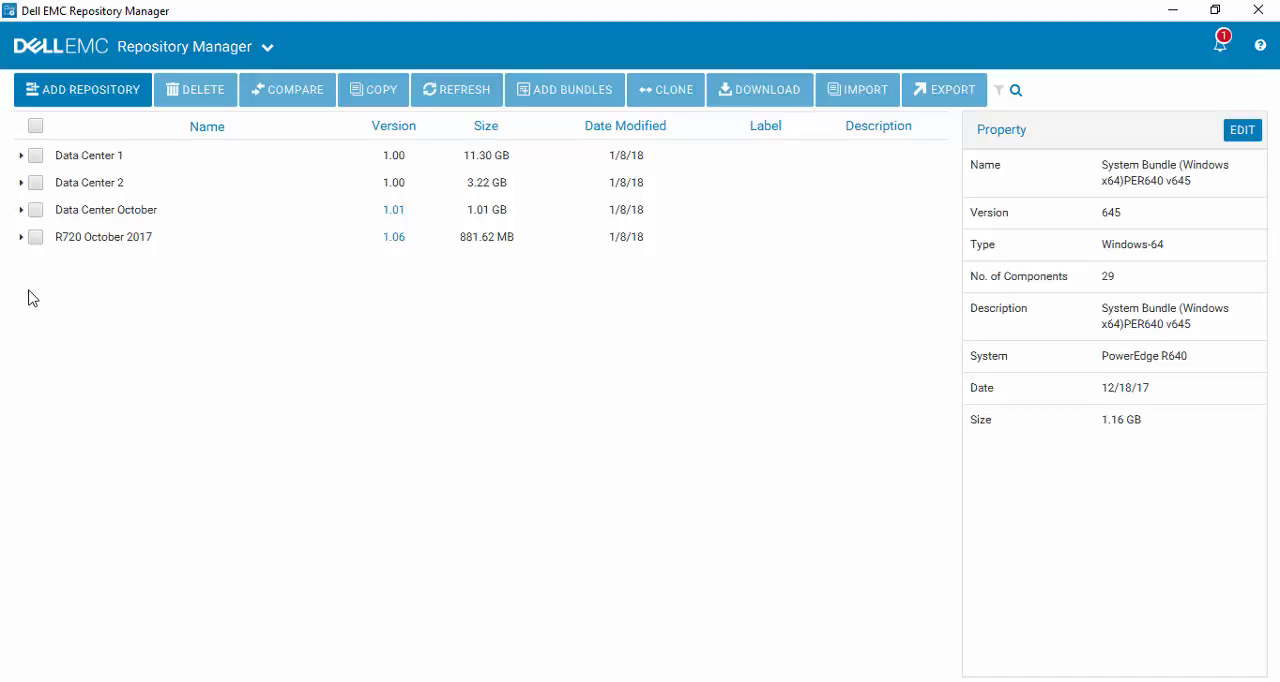
# Expand Data Center 2 and tick the System Bundle (Windows x64) PER640 v645 row
pyautogui.click(22, 183)
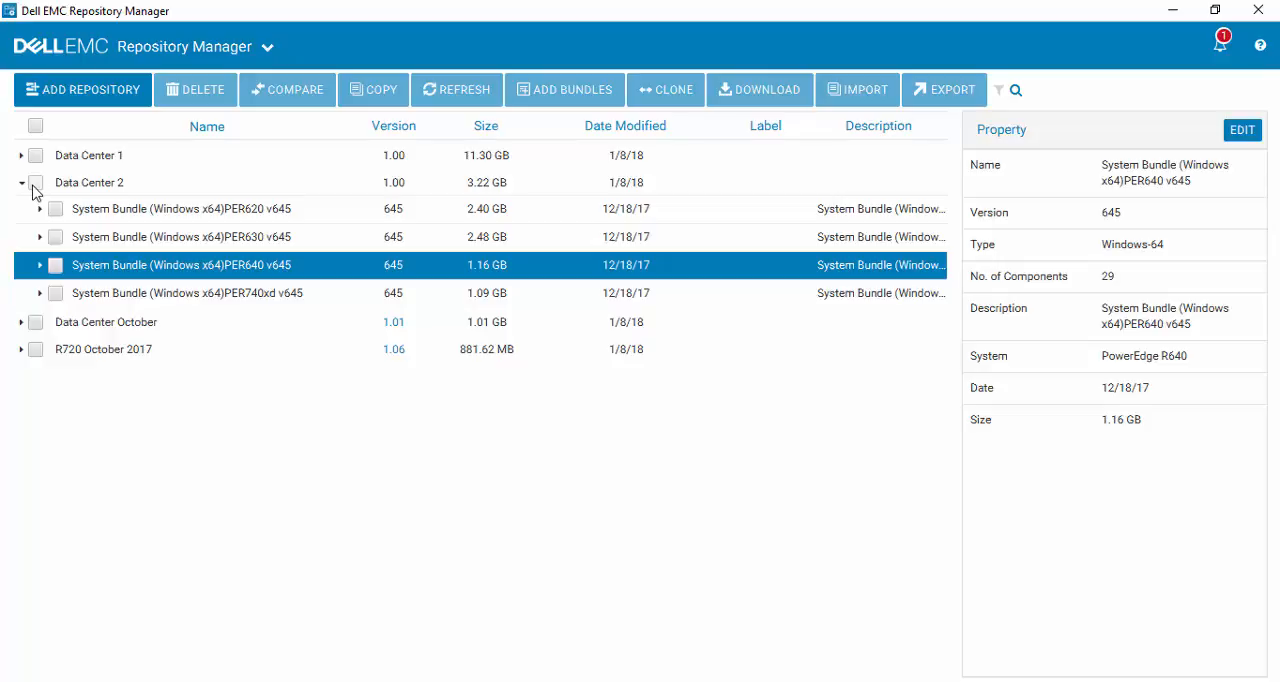
pyautogui.click(57, 267)
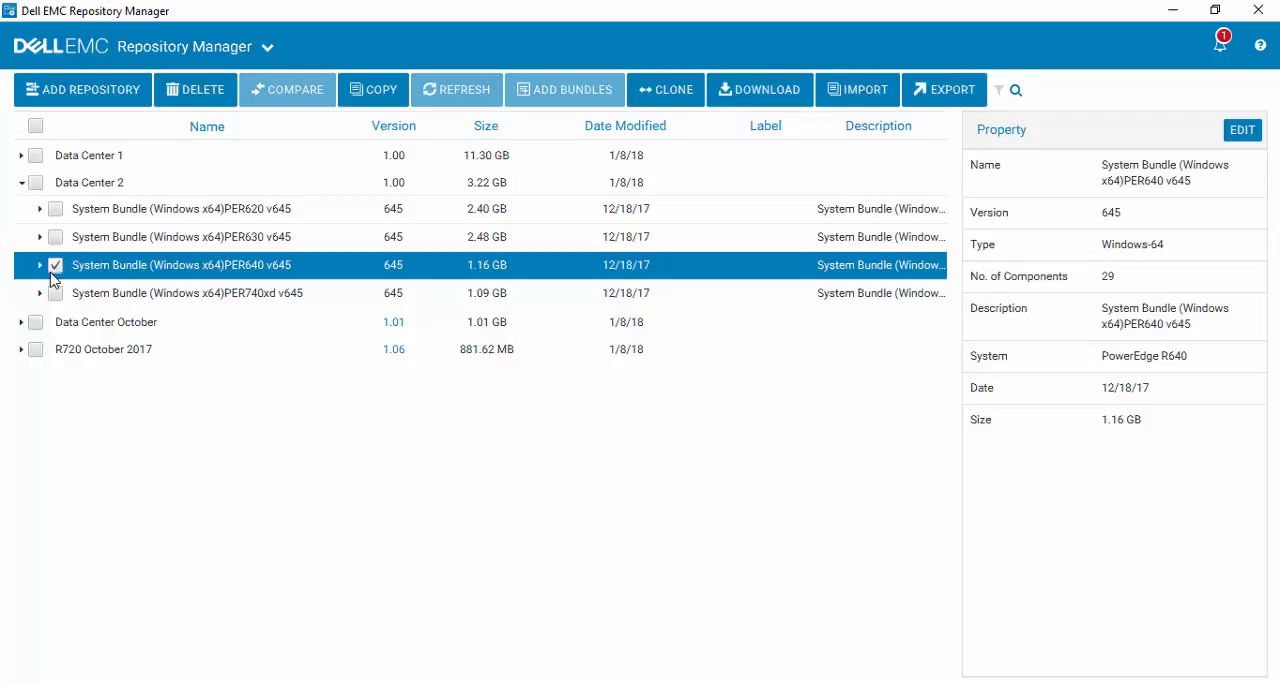
# Browse from Import Components to Users > Downloads > R640 BIOS and choose BIOS_MDR7V_WN64_1.2.71.EXE
pyautogui.click(862, 92)
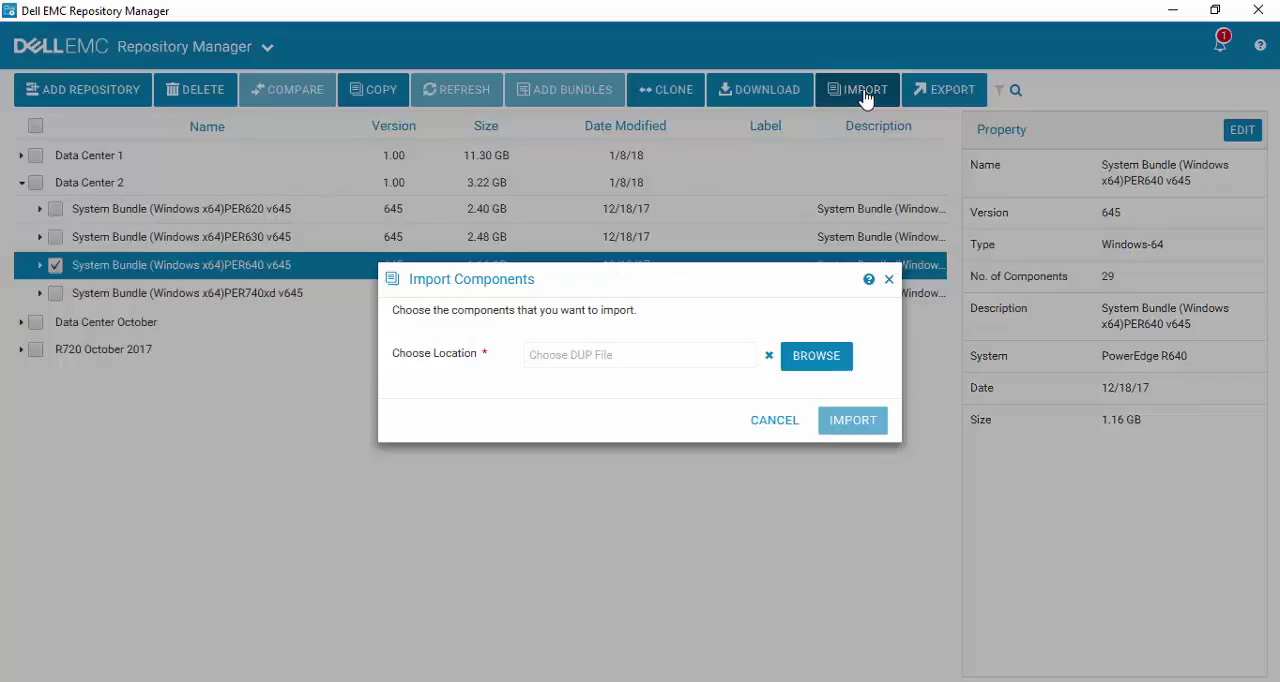
pyautogui.click(816, 356)
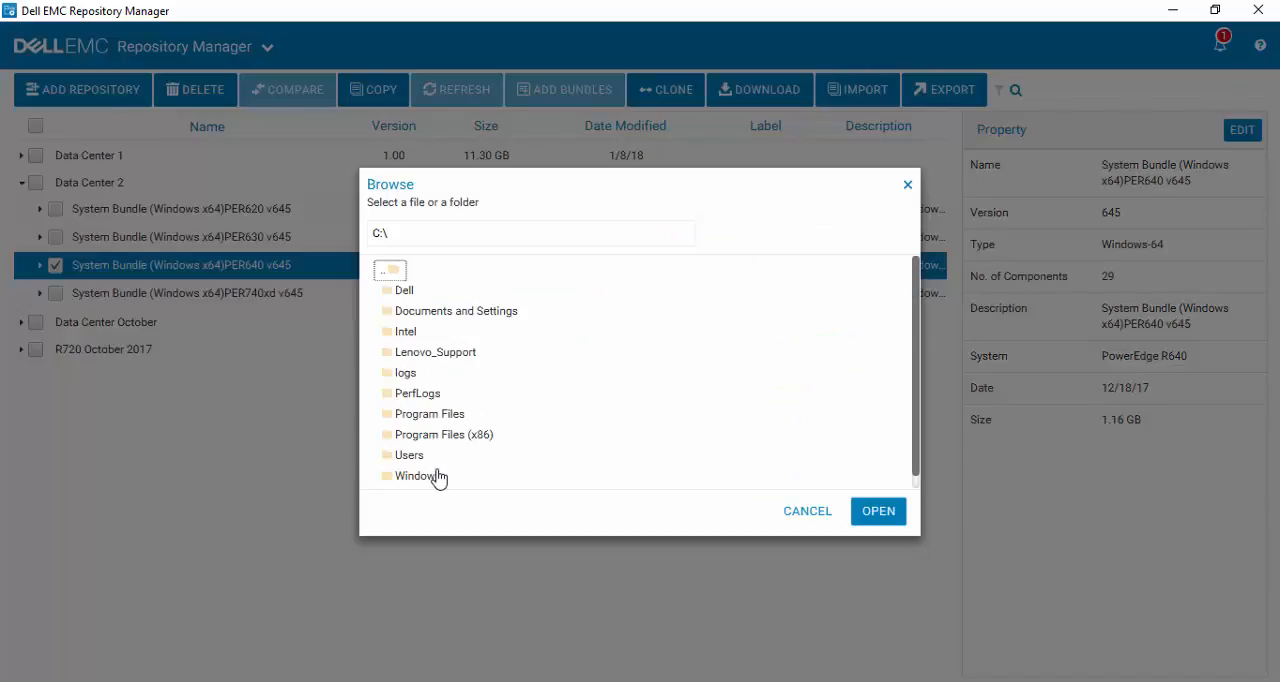
pyautogui.doubleClick(412, 456)
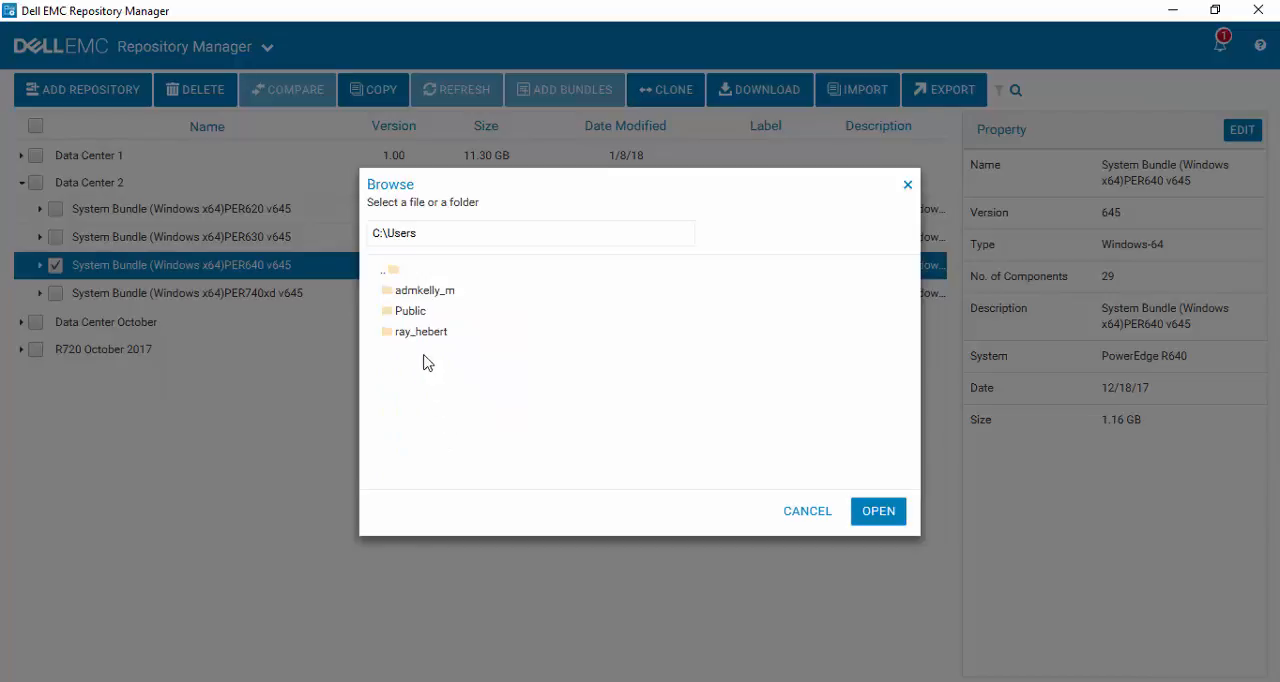
pyautogui.doubleClick(422, 334)
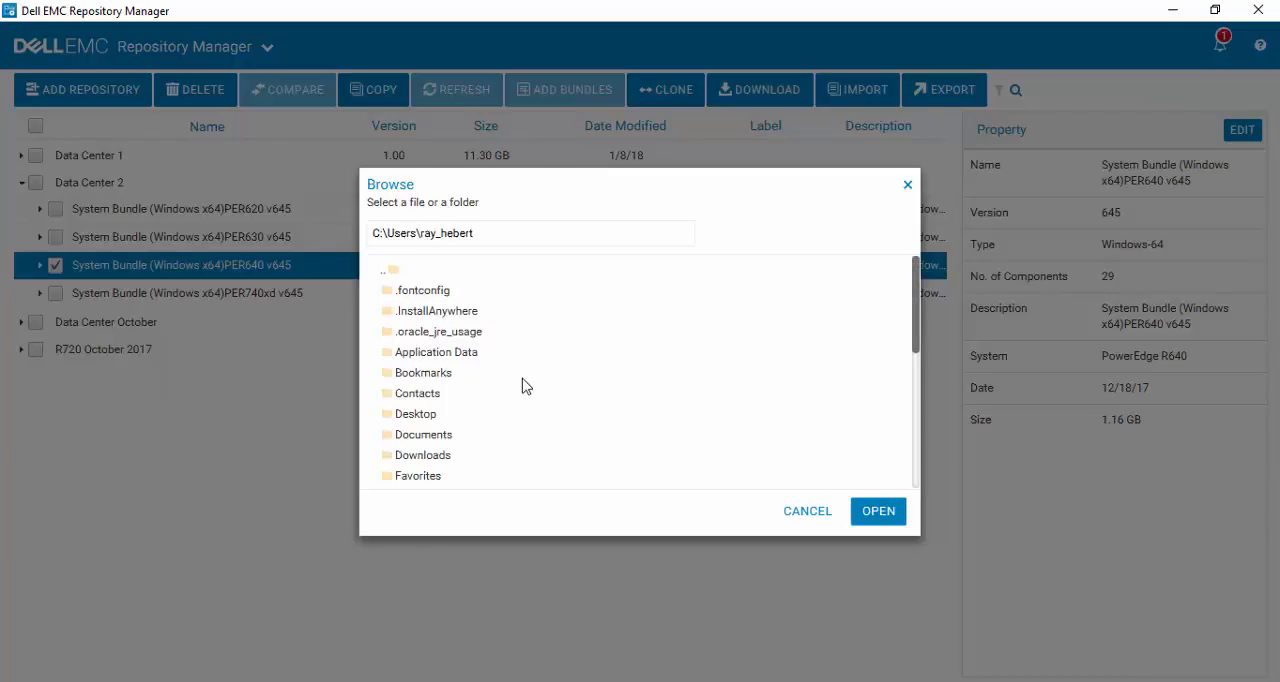
pyautogui.doubleClick(437, 465)
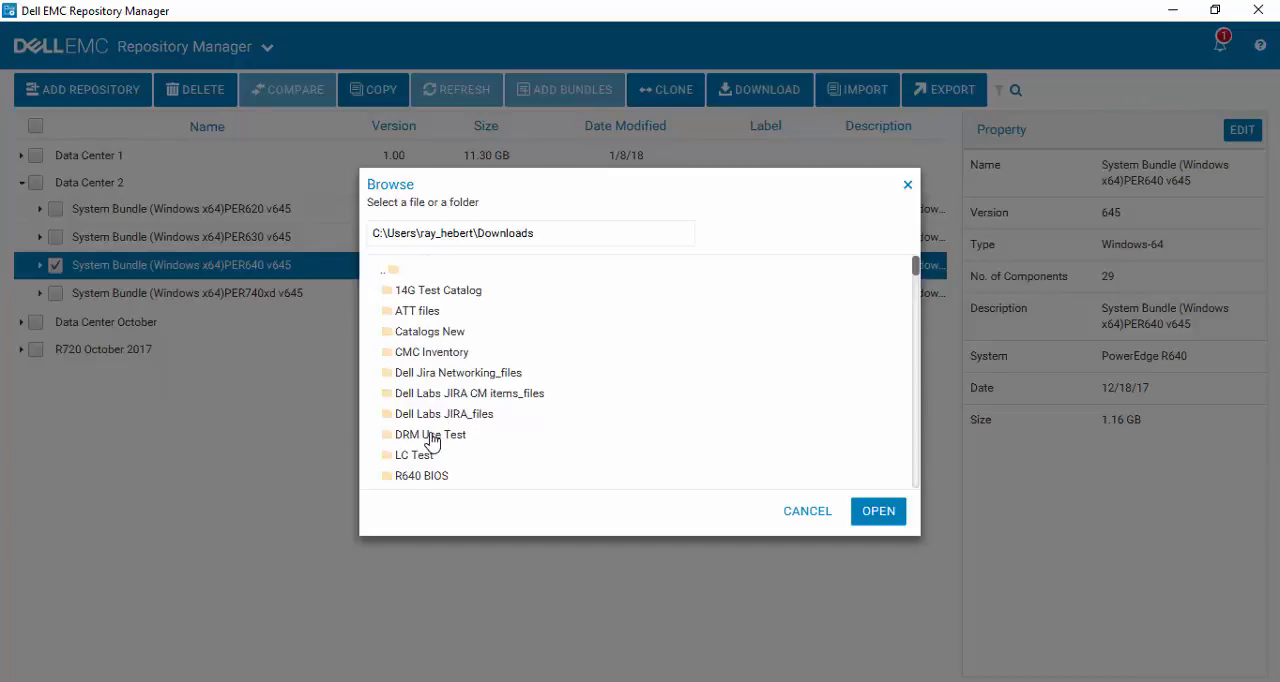
pyautogui.scroll(-1, 432, 441)
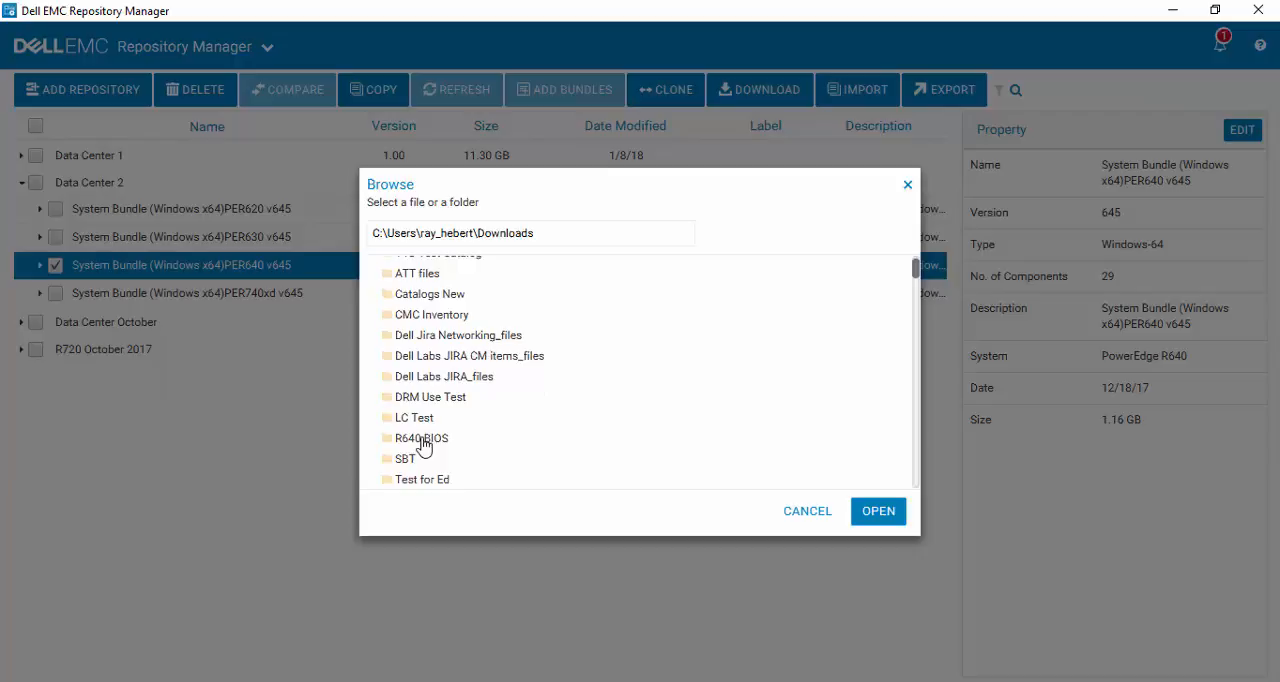
pyautogui.doubleClick(422, 440)
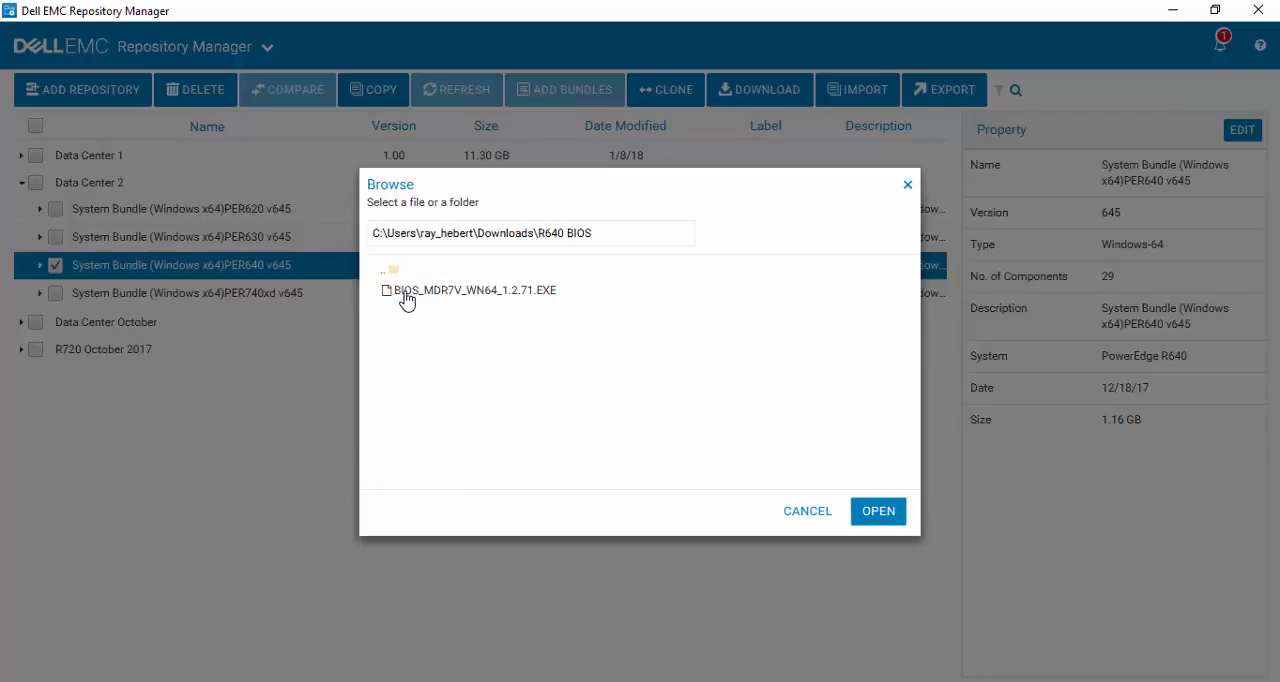
pyautogui.click(406, 292)
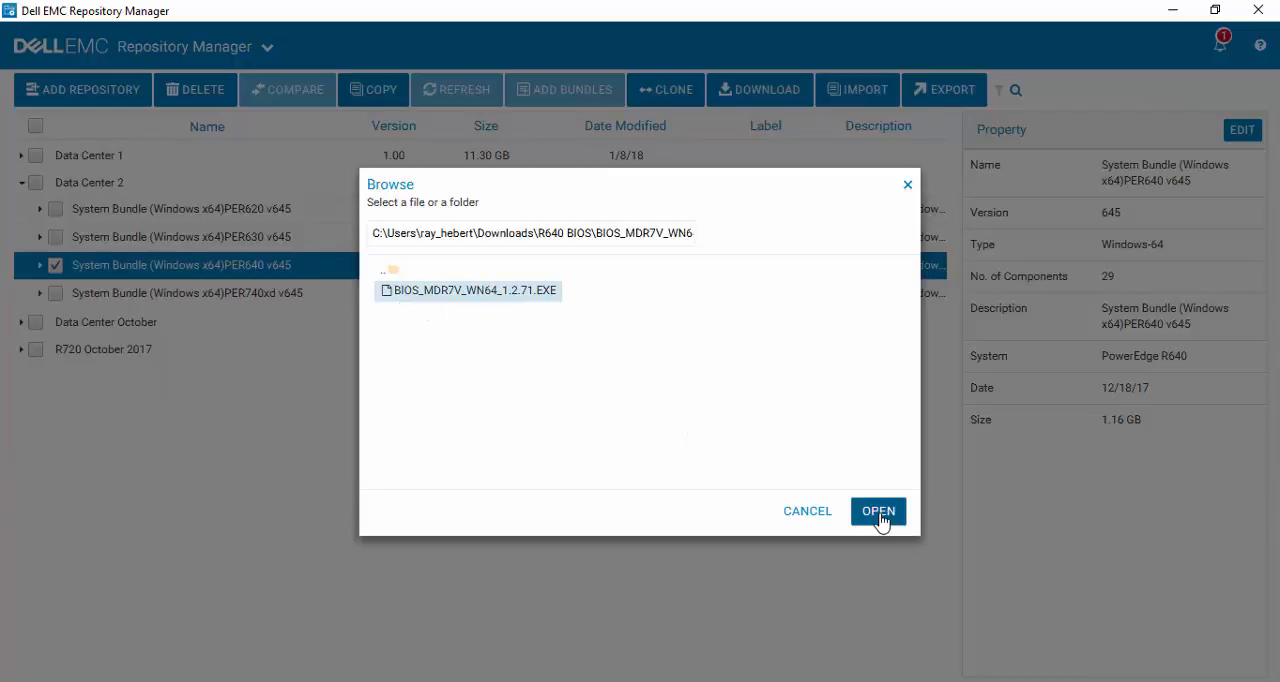
# Confirm the BIOS file and import it, bringing Data Center 2 to version 1.01 at 3.25 GB
pyautogui.click(879, 512)
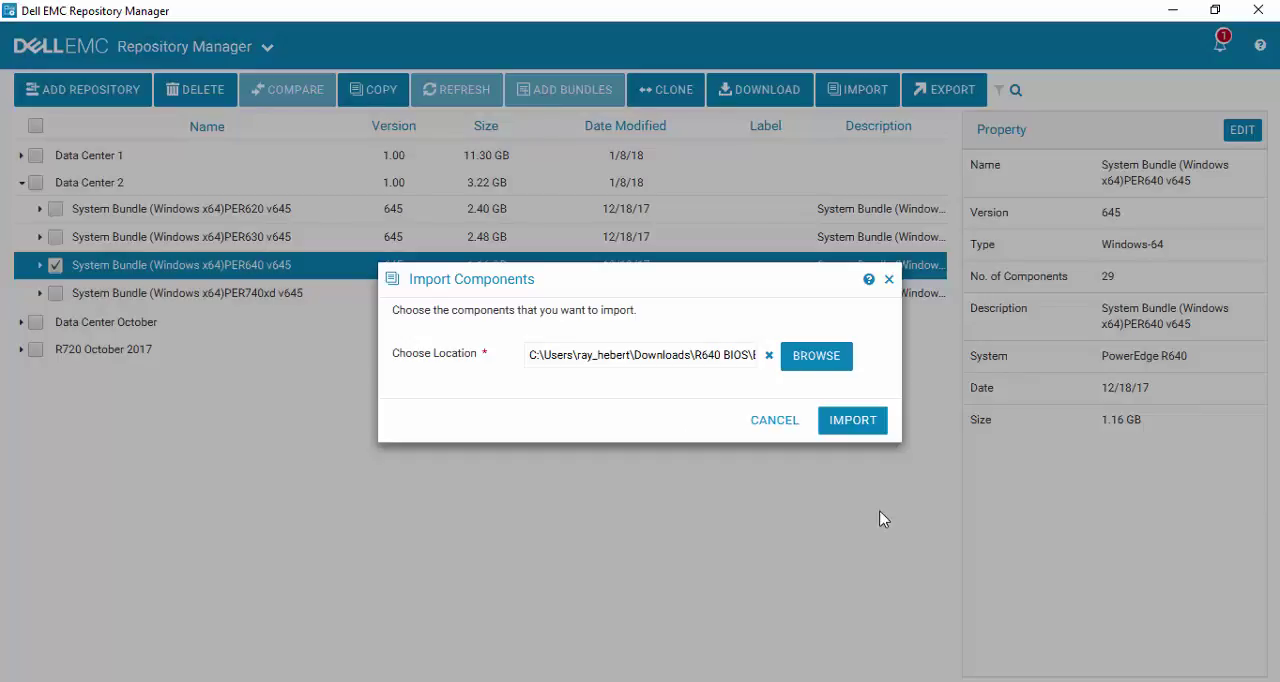
pyautogui.click(853, 430)
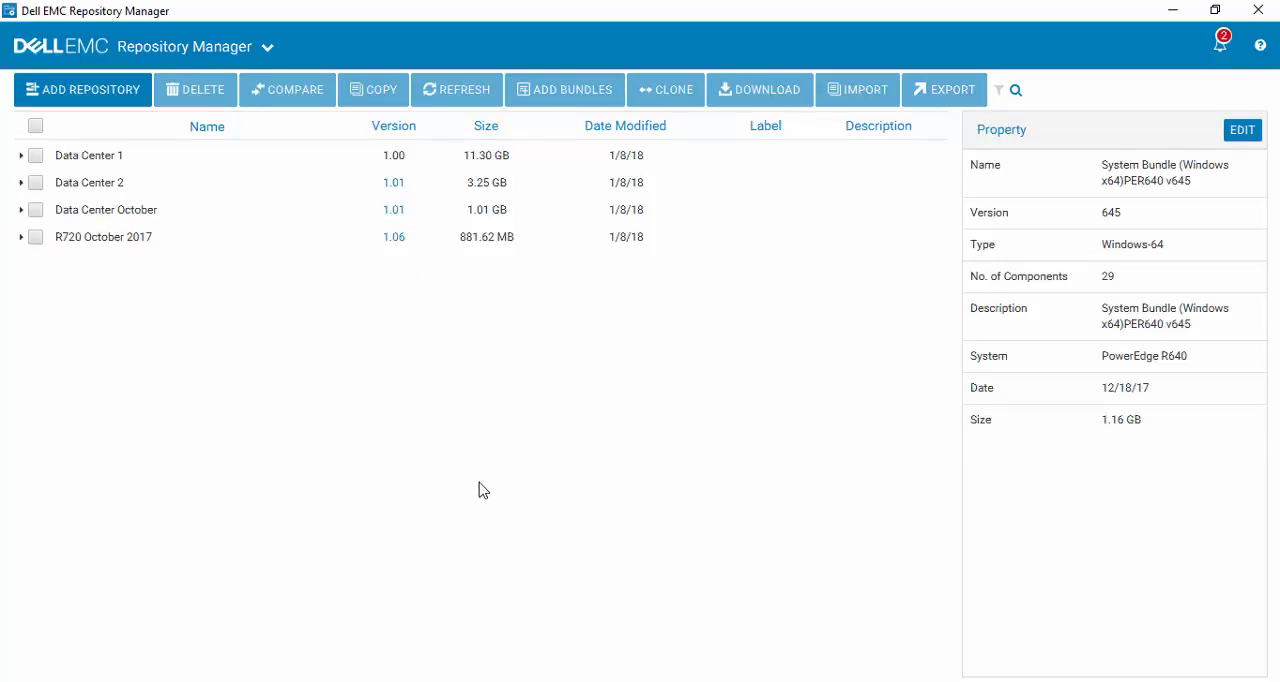
# Expand the PER640 bundle to show BIOS_MDR7V 1.2.71 and check the bundle with all components
pyautogui.click(21, 183)
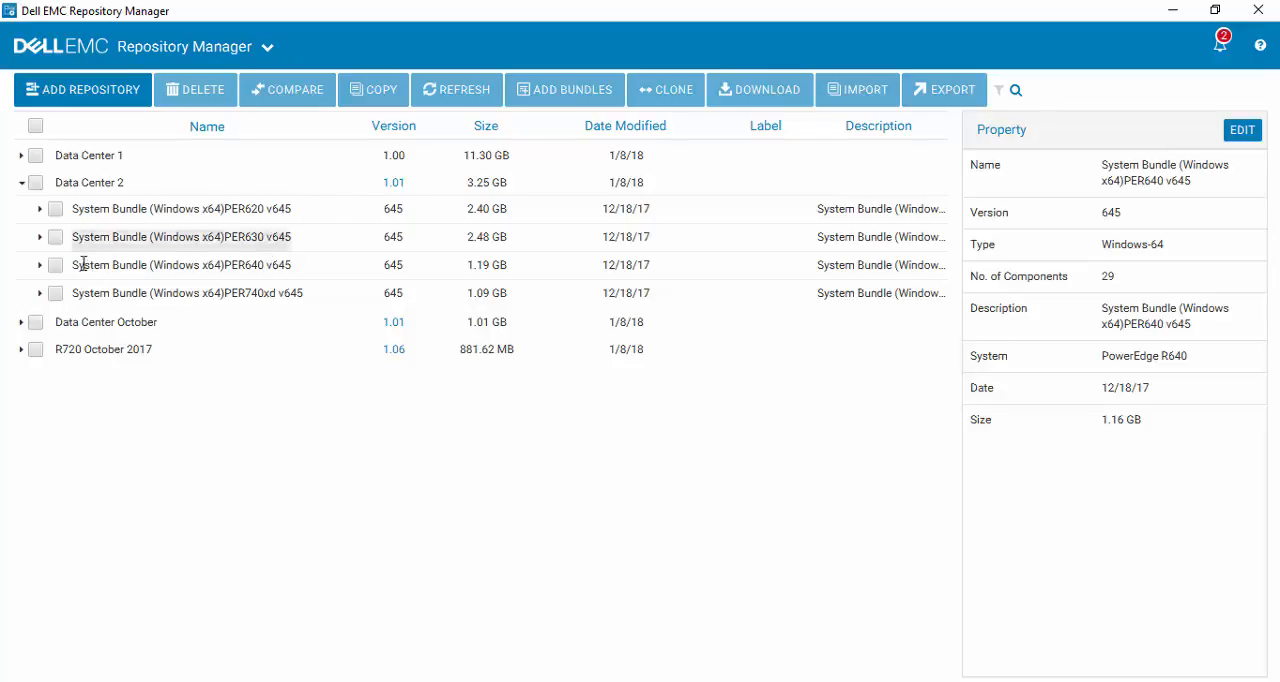
pyautogui.click(44, 266)
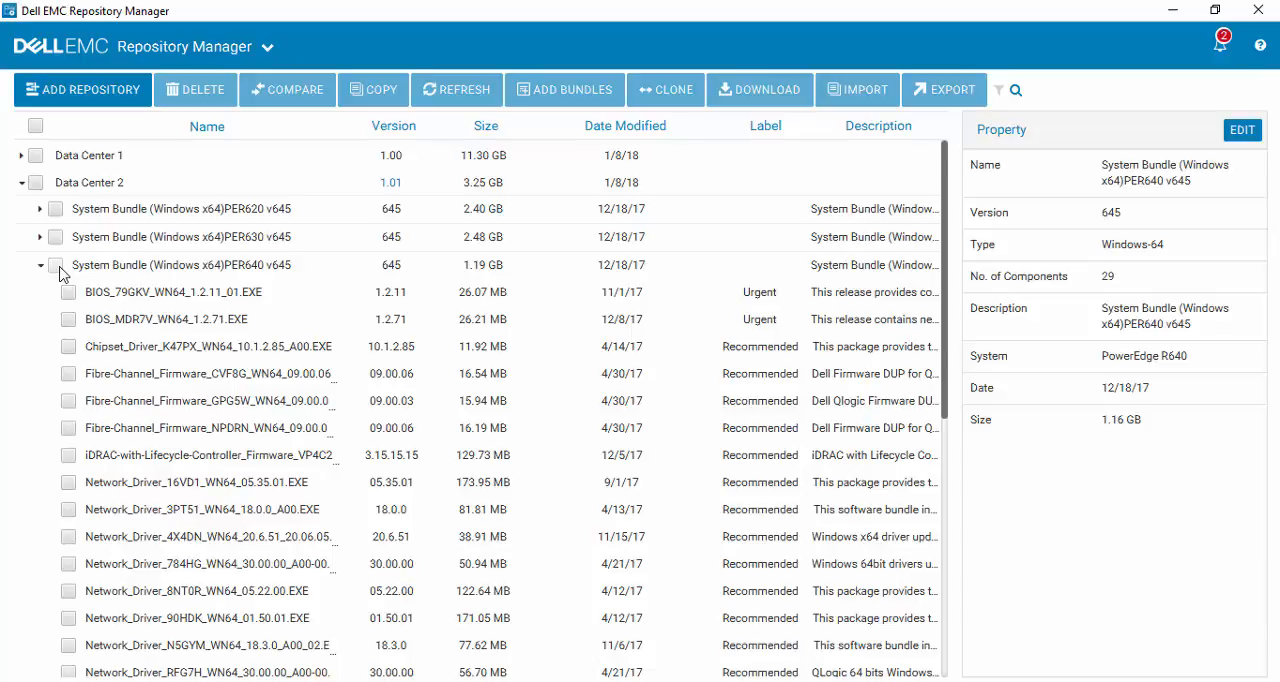
pyautogui.click(56, 266)
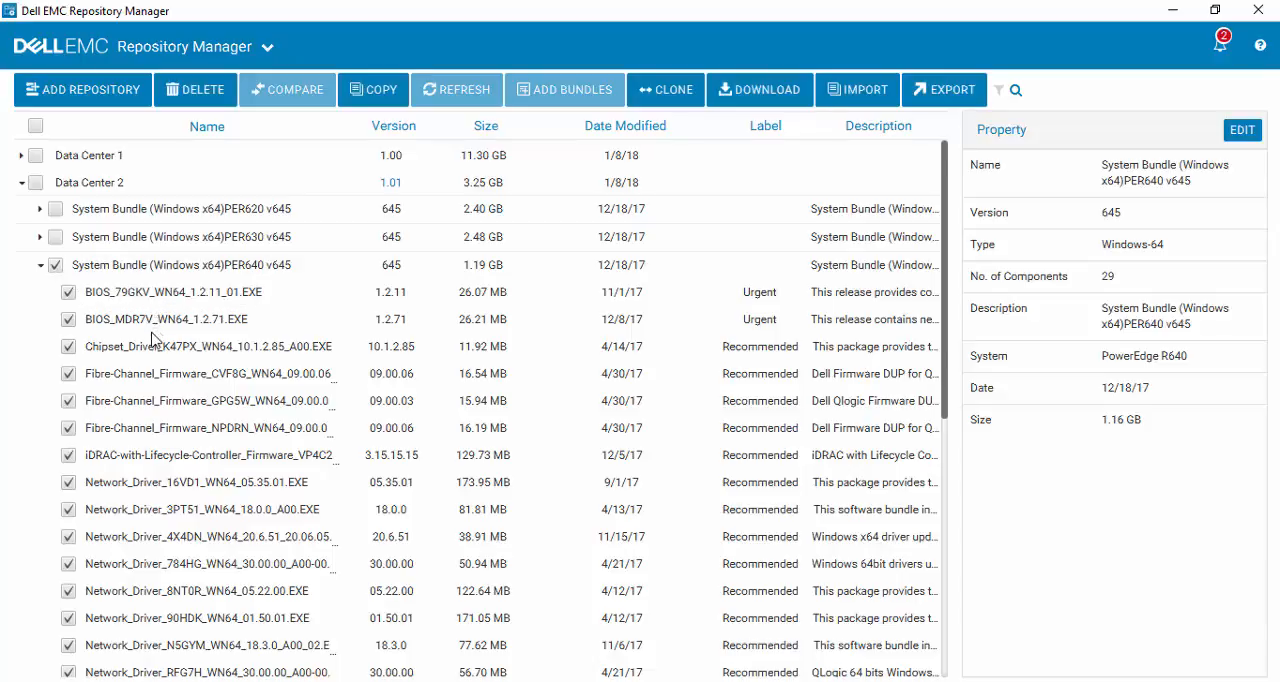